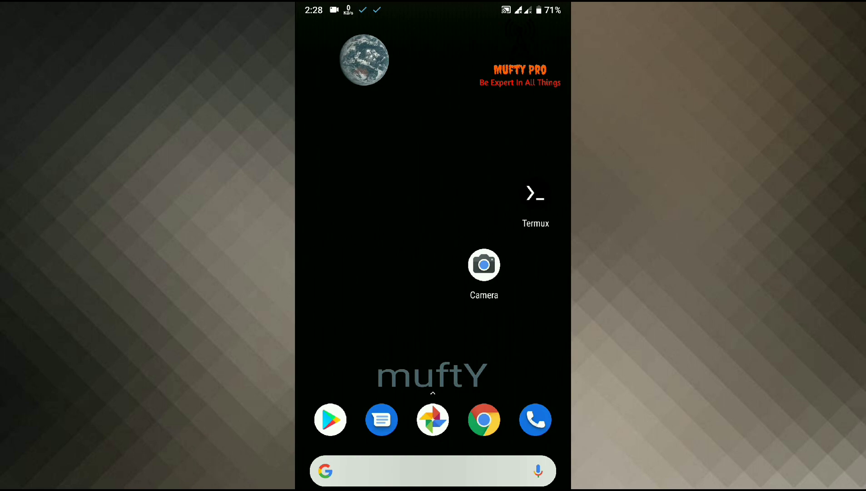
Launch the stock Camera app from the home screen icon
click(484, 265)
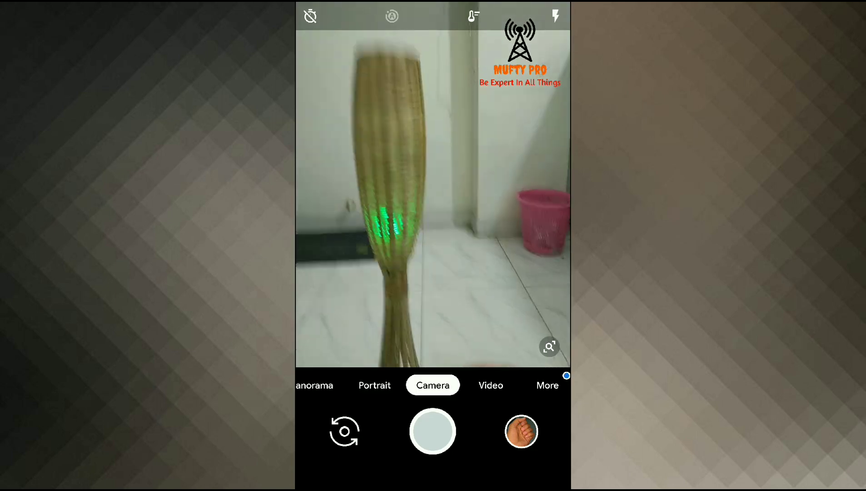
Shoot two Portrait photos of the woven basket, the second with flash on Auto
click(376, 384)
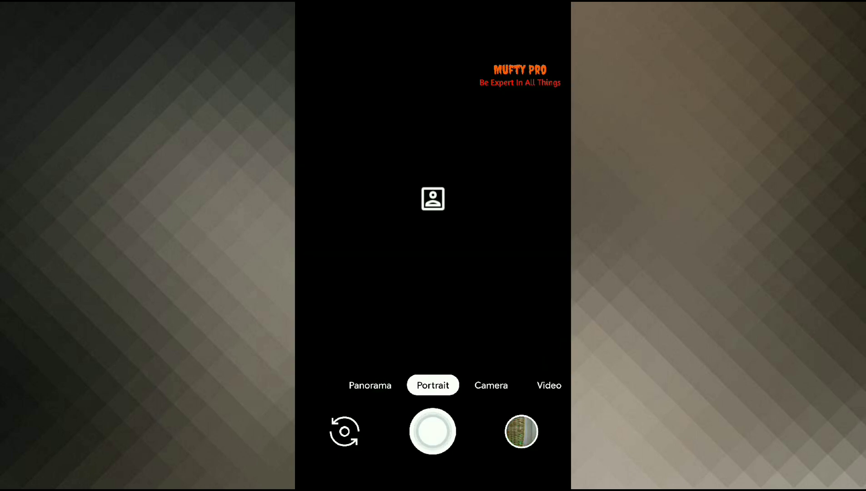
click(388, 270)
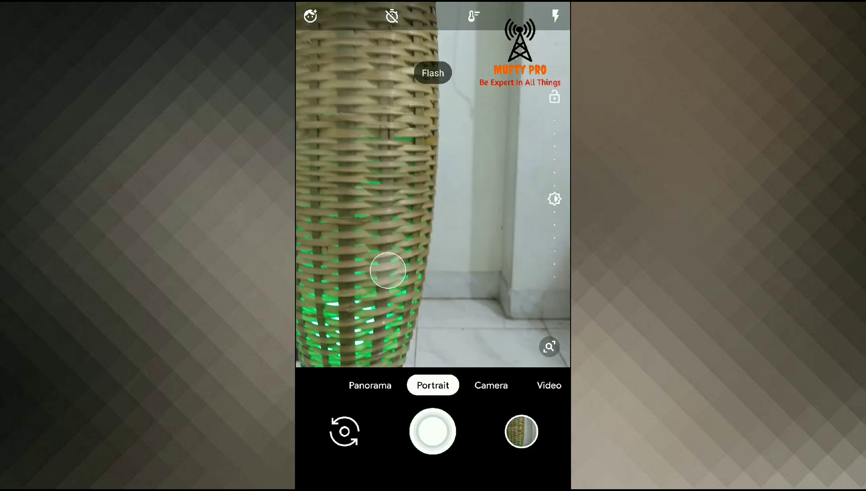
click(433, 431)
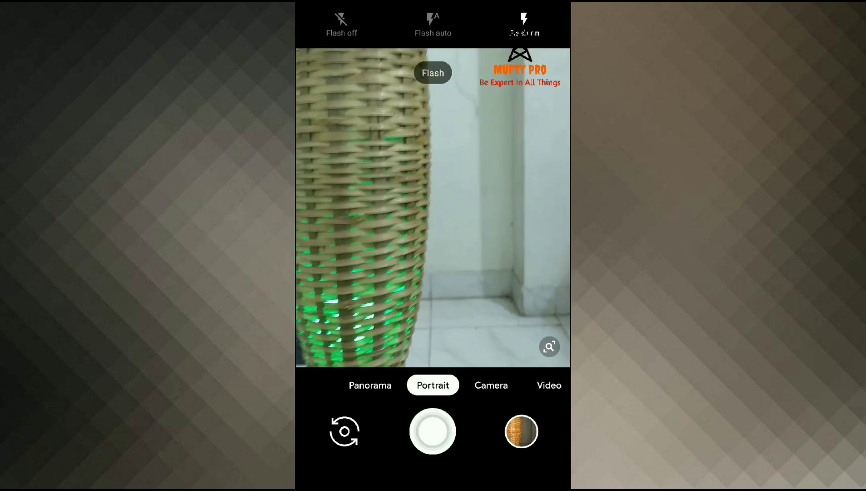
click(521, 21)
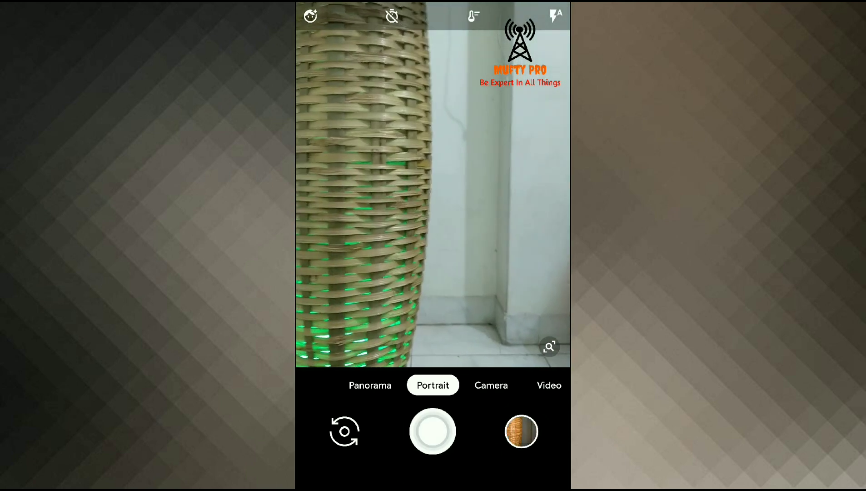
click(433, 431)
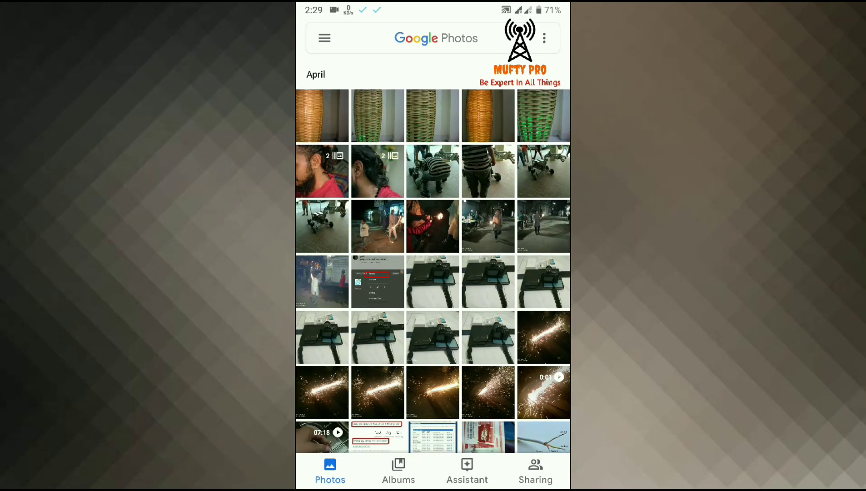
View the newest basket photo full-screen in Google Photos
click(320, 111)
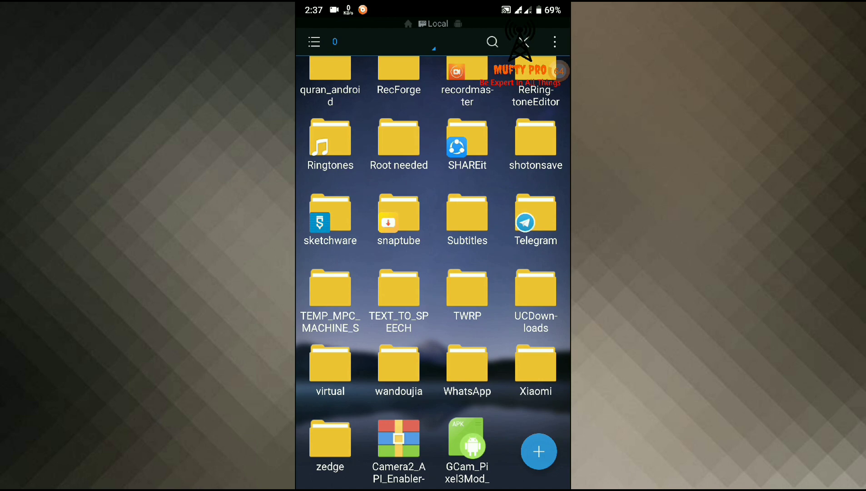
Leave ES File Explorer and return to the home screen
key(super)
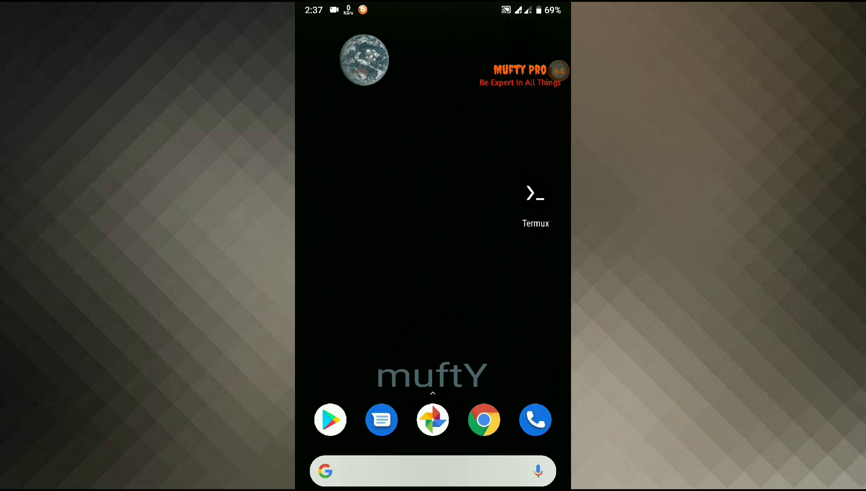
drag(497, 343, 497, 135)
scroll(512, 313, down, 5)
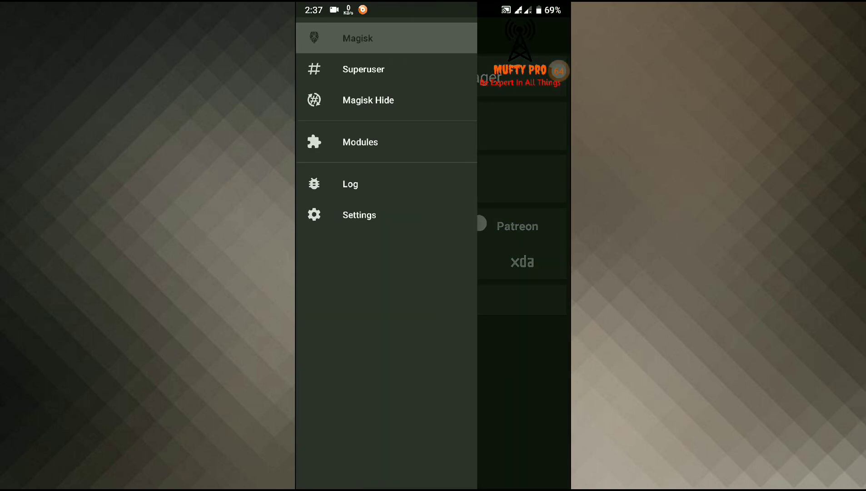
Flash the Camera2_API_Enabler zip from Downloads as a Magisk module via an 'api' search
click(360, 141)
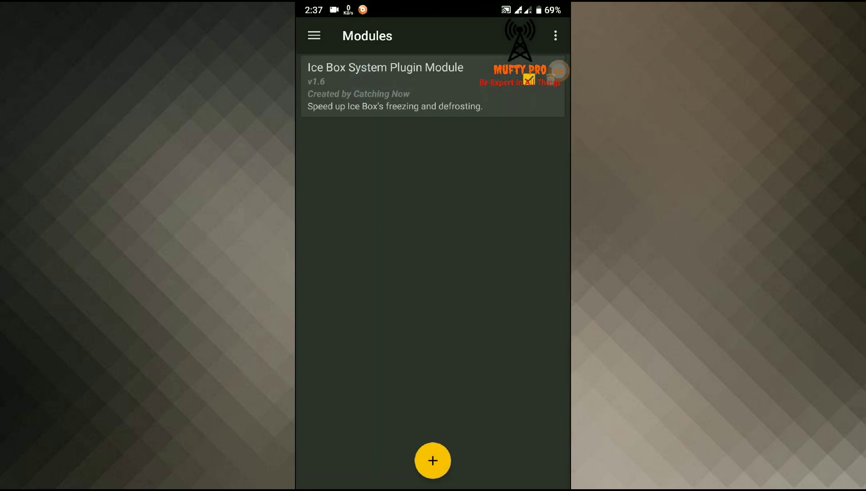
click(432, 460)
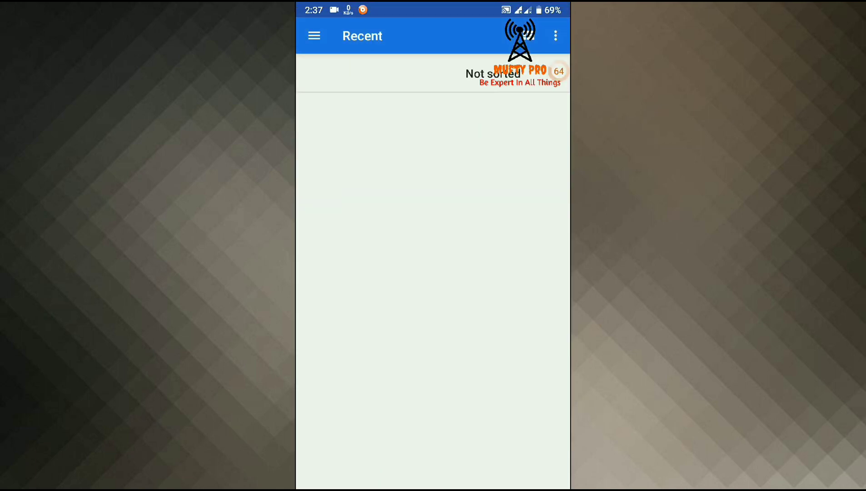
click(495, 36)
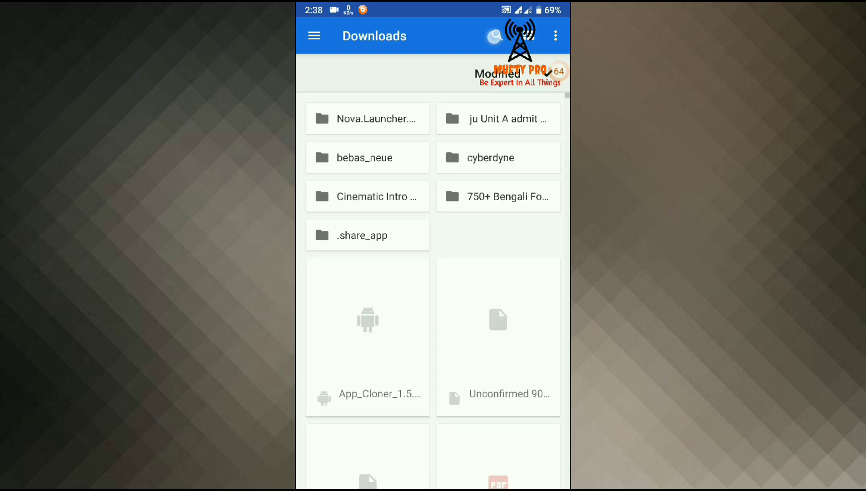
text(a)
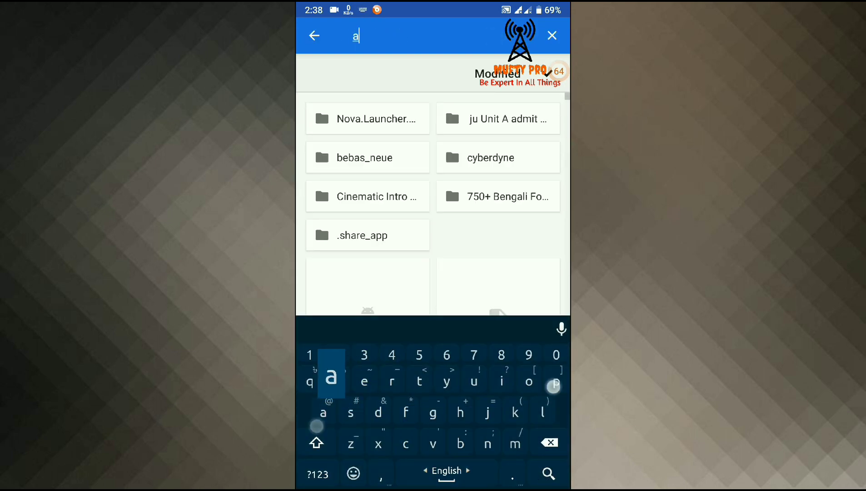
text(pi)
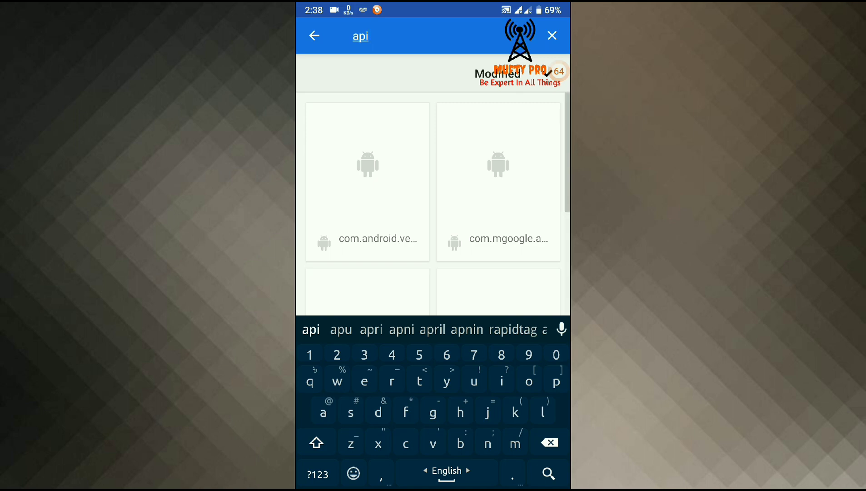
click(548, 473)
scroll(342, 224, down, 2)
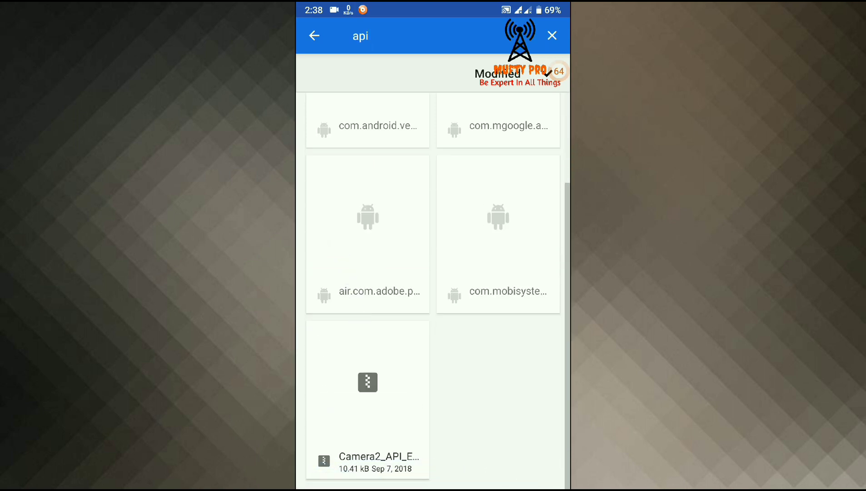
click(377, 410)
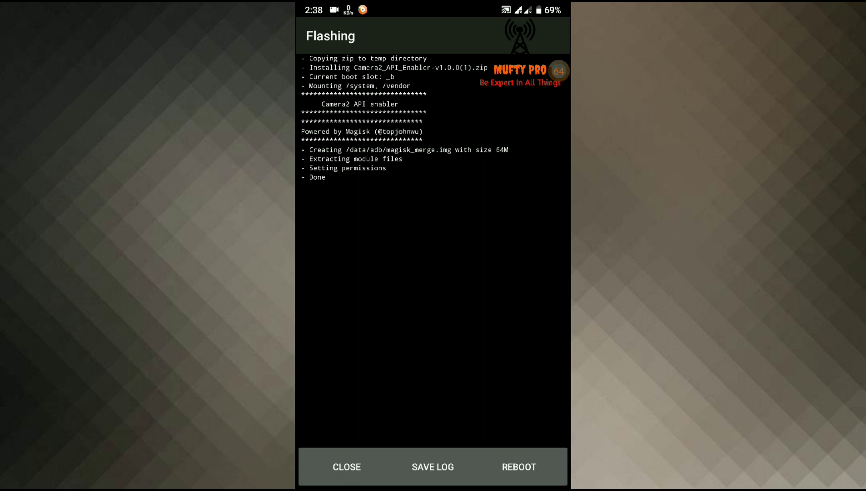
click(346, 467)
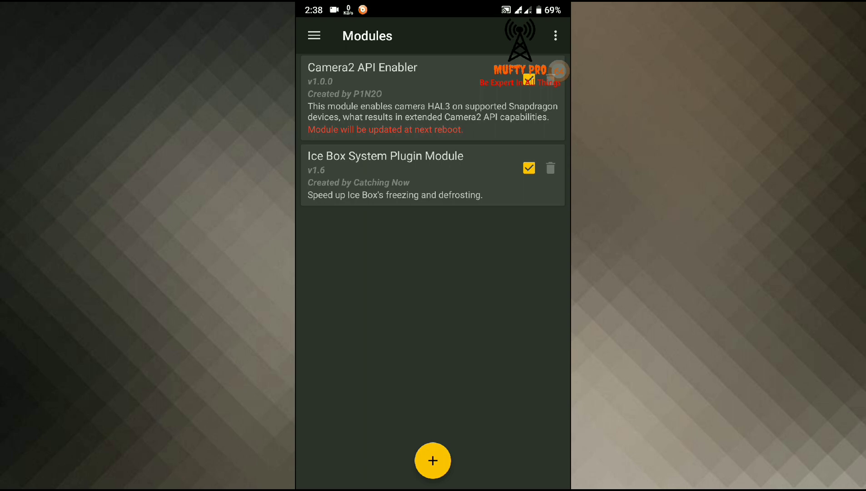
key(Escape)
Install the GCam_Pixel3Mod APK from internal storage using ES File Explorer
drag(485, 319, 489, 313)
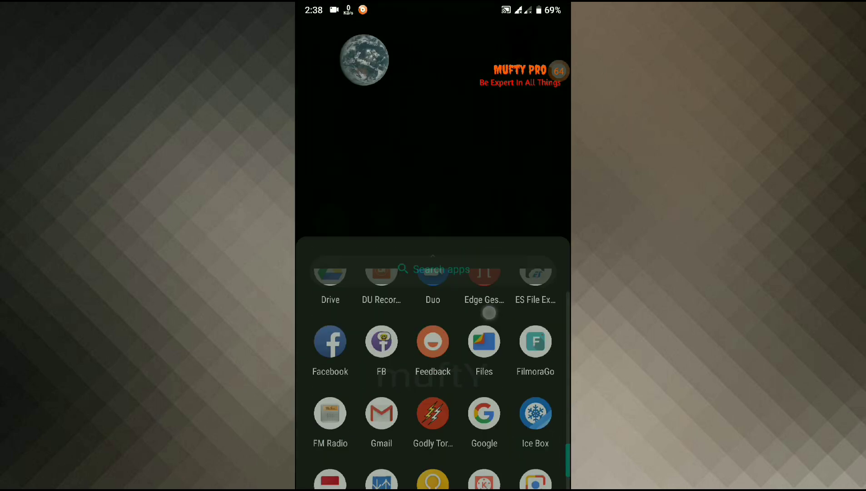
click(536, 193)
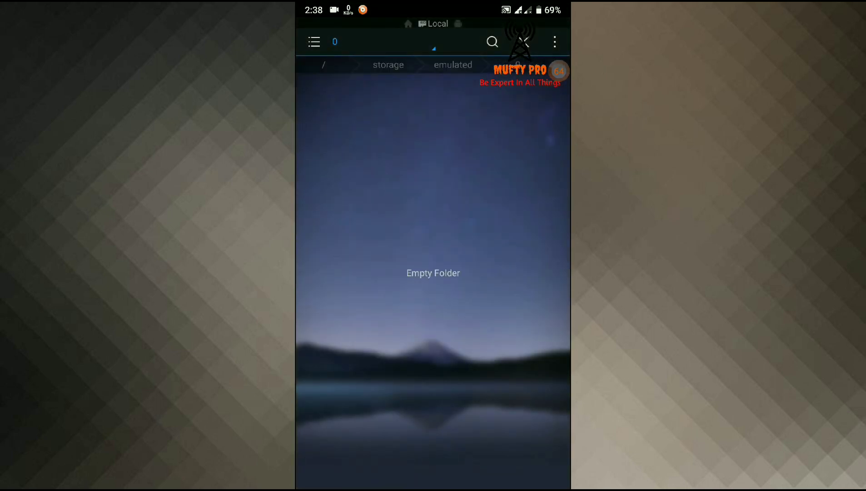
scroll(433, 270, down, 10)
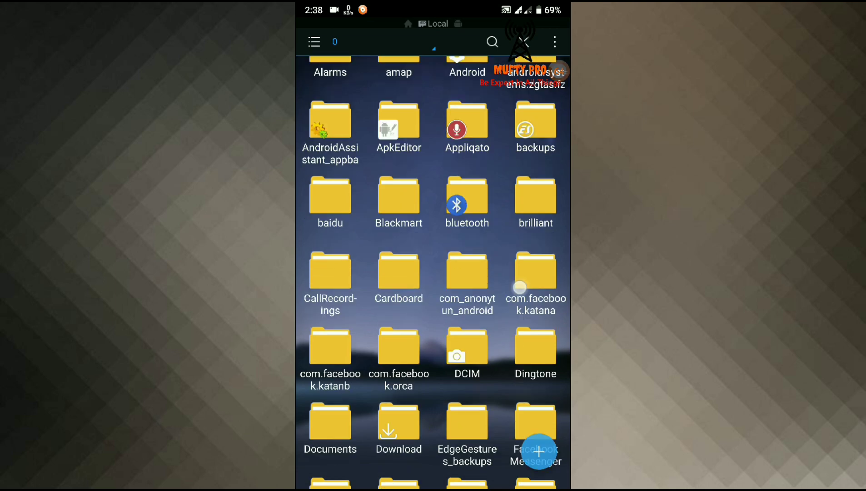
click(467, 447)
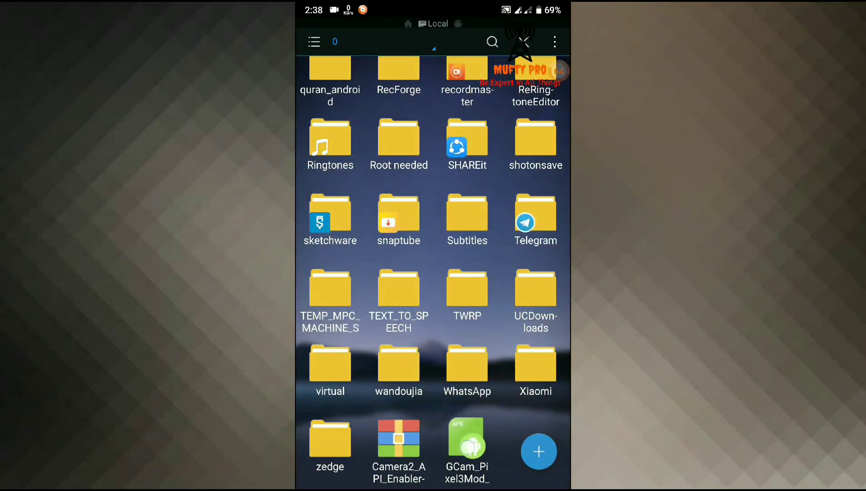
click(512, 317)
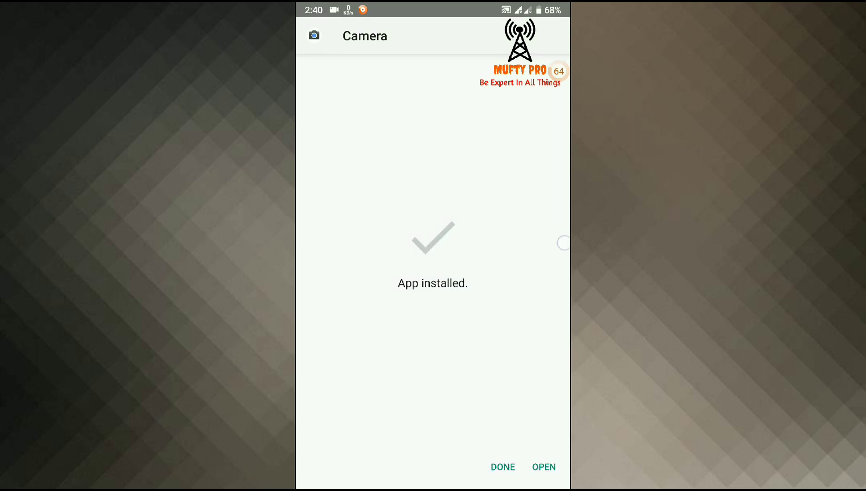
Reboot the phone from the power menu, then launch the new Camera app
key(XF86PowerOff)
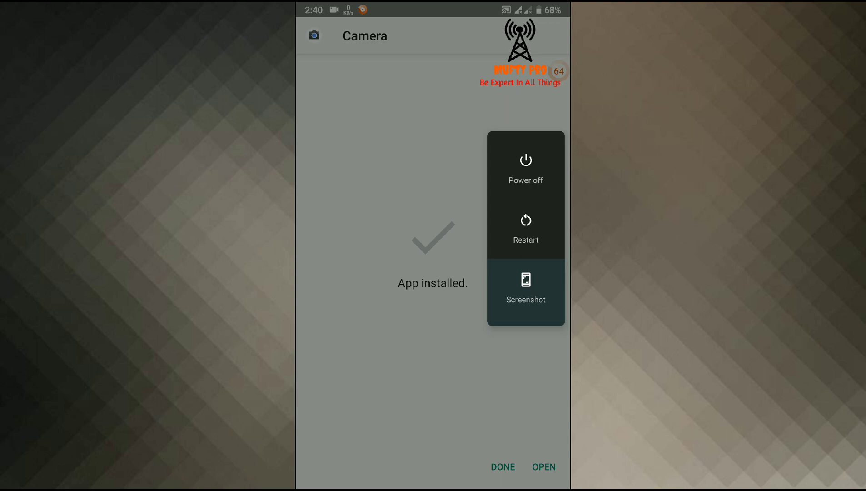
click(526, 227)
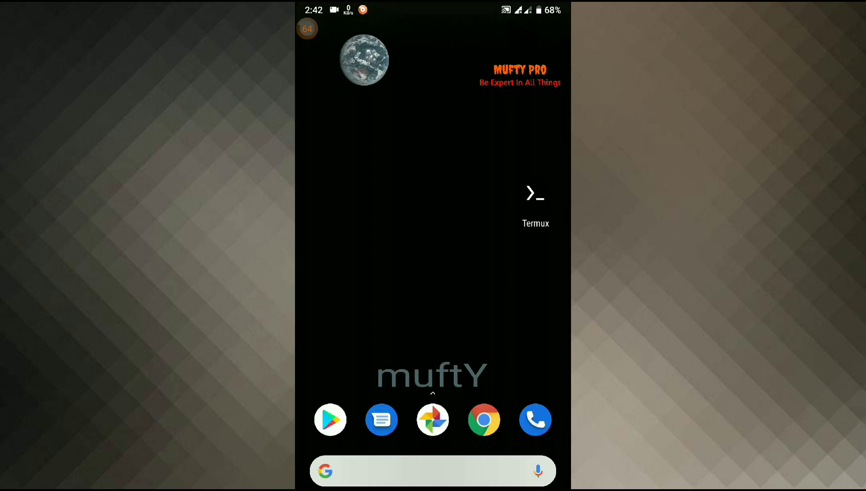
drag(483, 391, 484, 169)
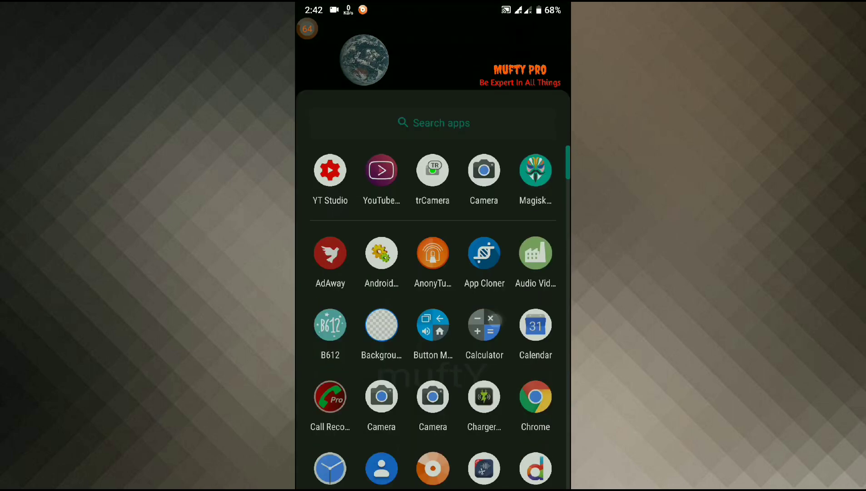
scroll(516, 309, down, 2)
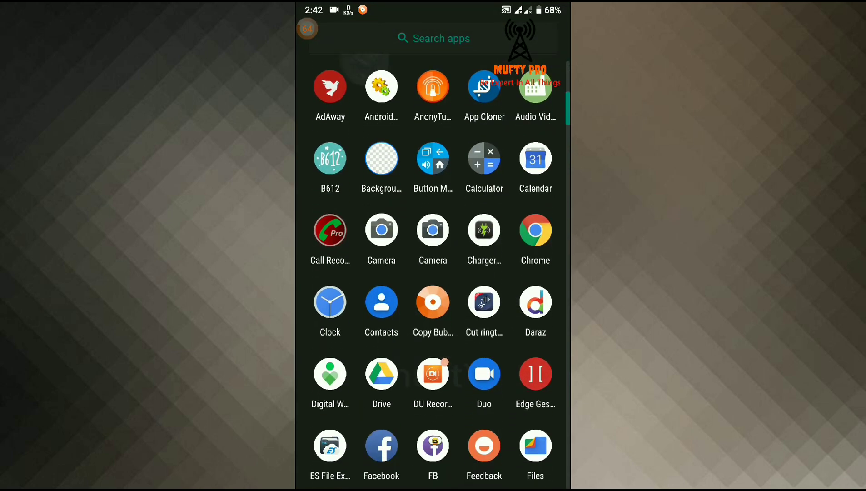
scroll(479, 323, up, 1)
click(434, 269)
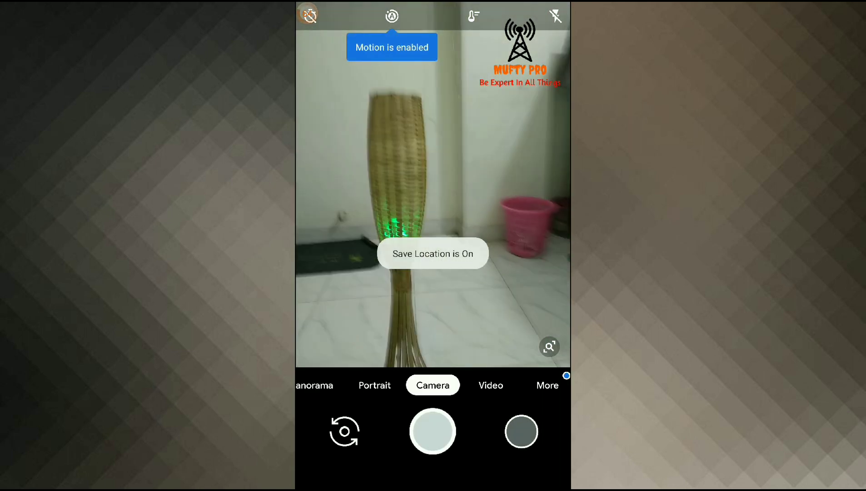
Take a Portrait shot and check its HDR+ processing in the notification shade
click(374, 385)
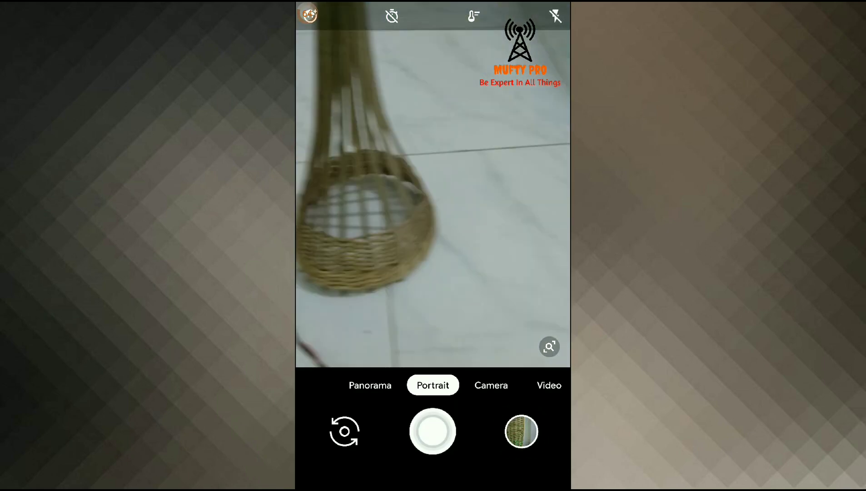
drag(434, 6, 433, 406)
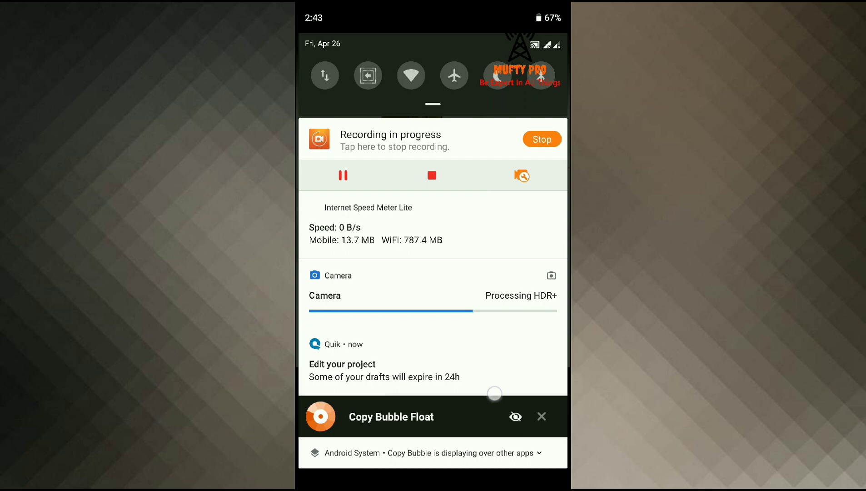
Close the notification shade, view the processed portrait, then return home
drag(433, 406, 433, 68)
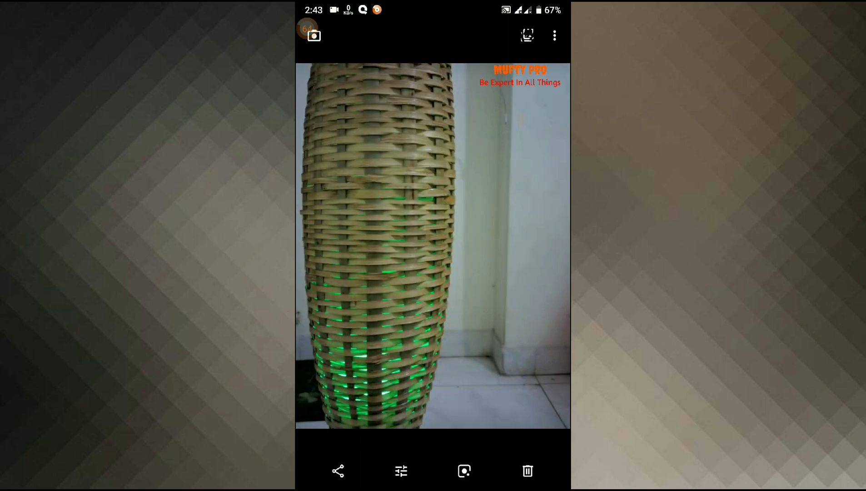
scroll(428, 311, up, 3)
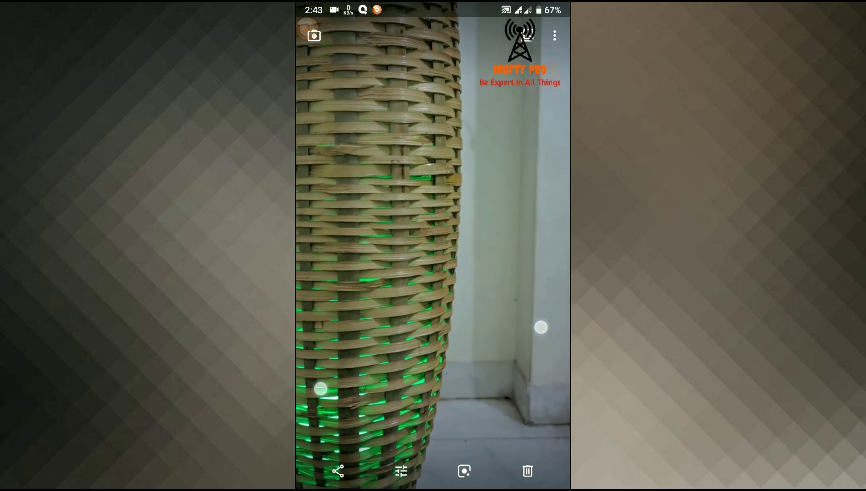
scroll(434, 351, down, 3)
scroll(434, 352, up, 1)
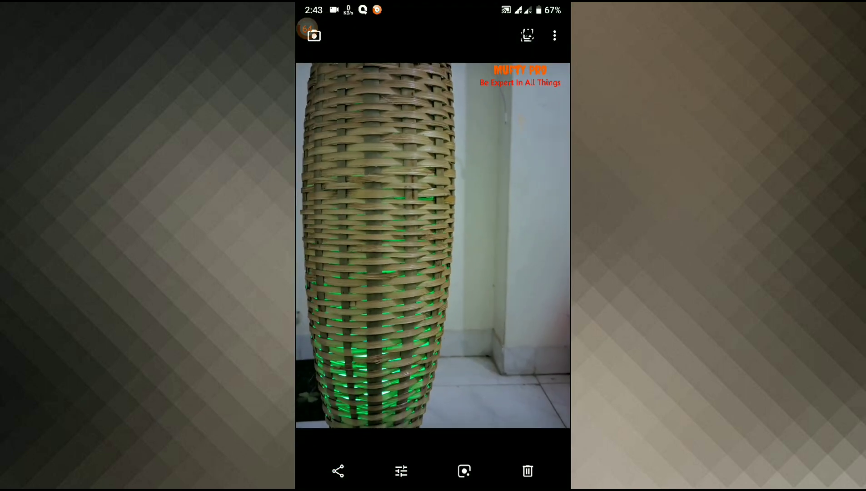
key(Home)
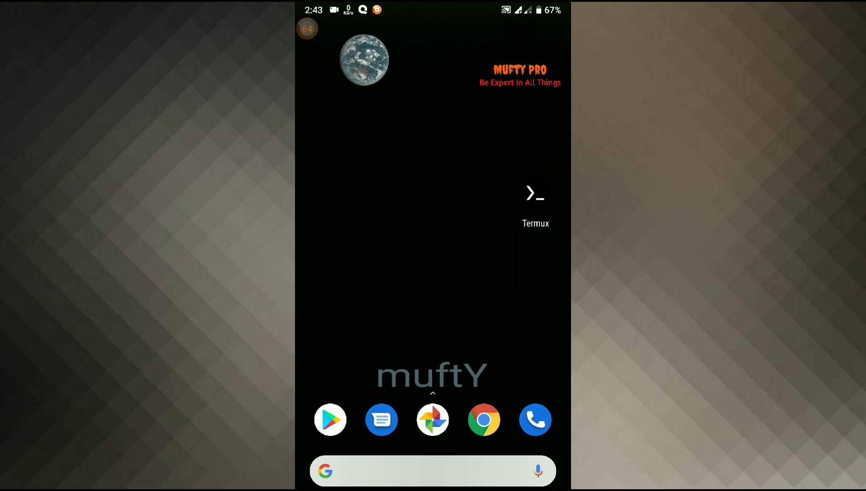
Pull down the notification shade over the home screen
drag(433, 10, 433, 304)
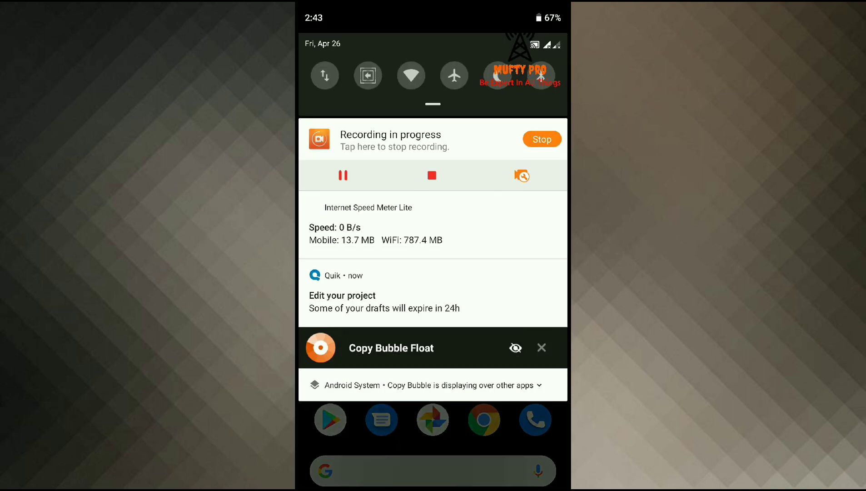